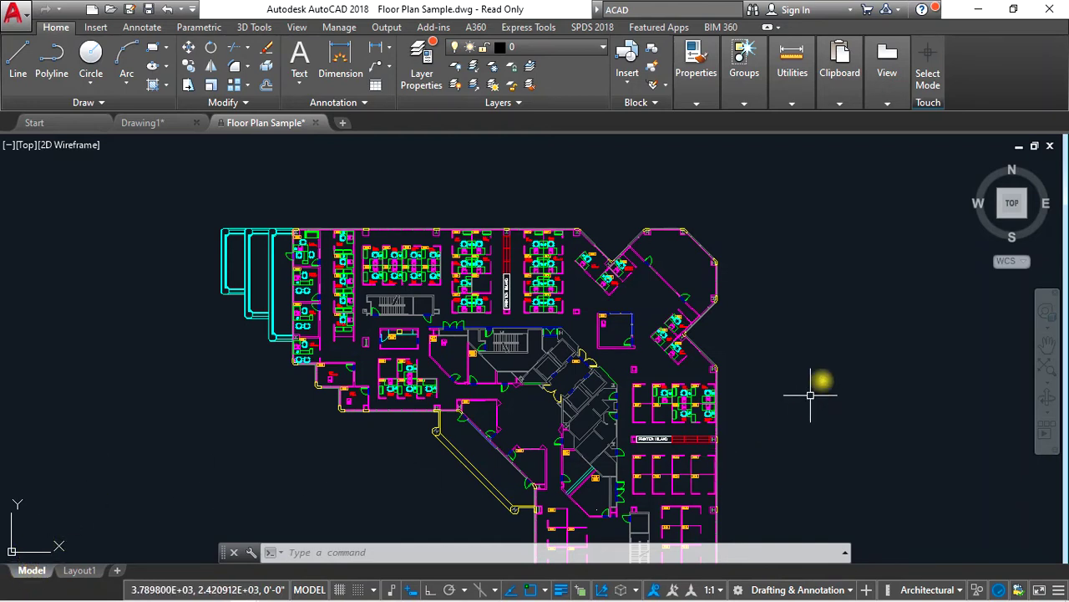
- Zoom in and out with the wheel until the full office plan sits small and centred
scroll(322, 395, "down", 4)
scroll(322, 394, "down", 2)
scroll(756, 261, "up", 2)
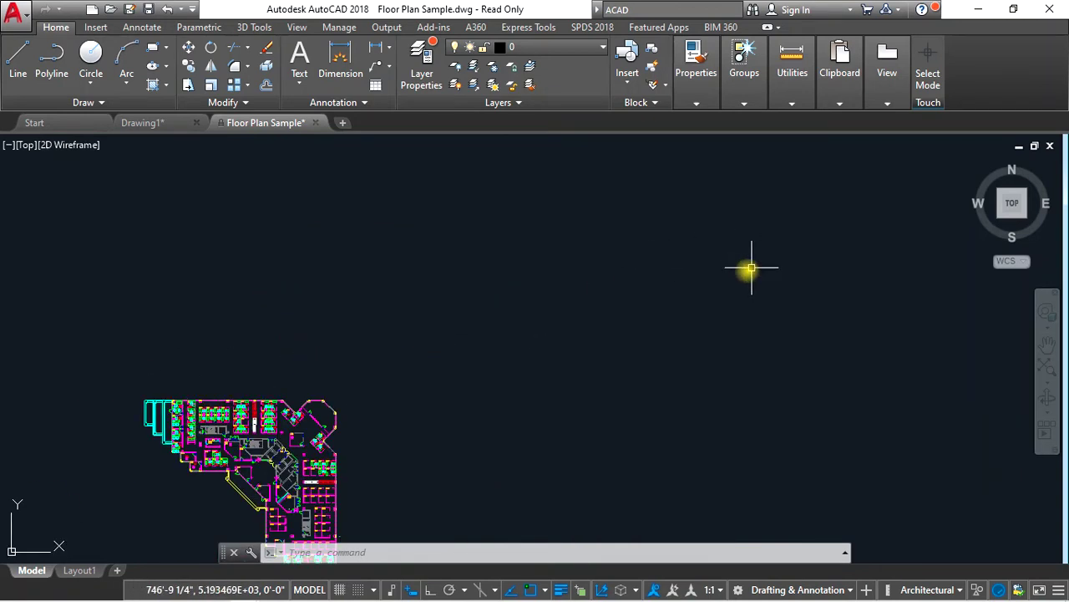
scroll(778, 248, "down", 2)
scroll(443, 413, "up", 4)
scroll(719, 284, "down", 4)
scroll(716, 282, "down", 2)
scroll(781, 266, "up", 2)
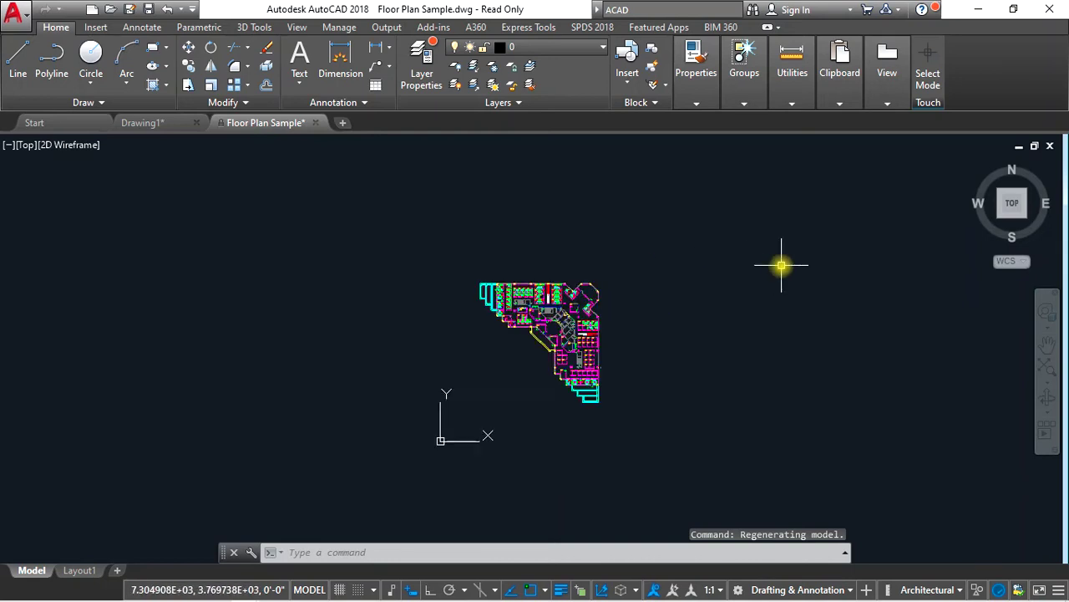
scroll(781, 266, "up", 4)
scroll(779, 265, "down", 3)
scroll(619, 322, "up", 4)
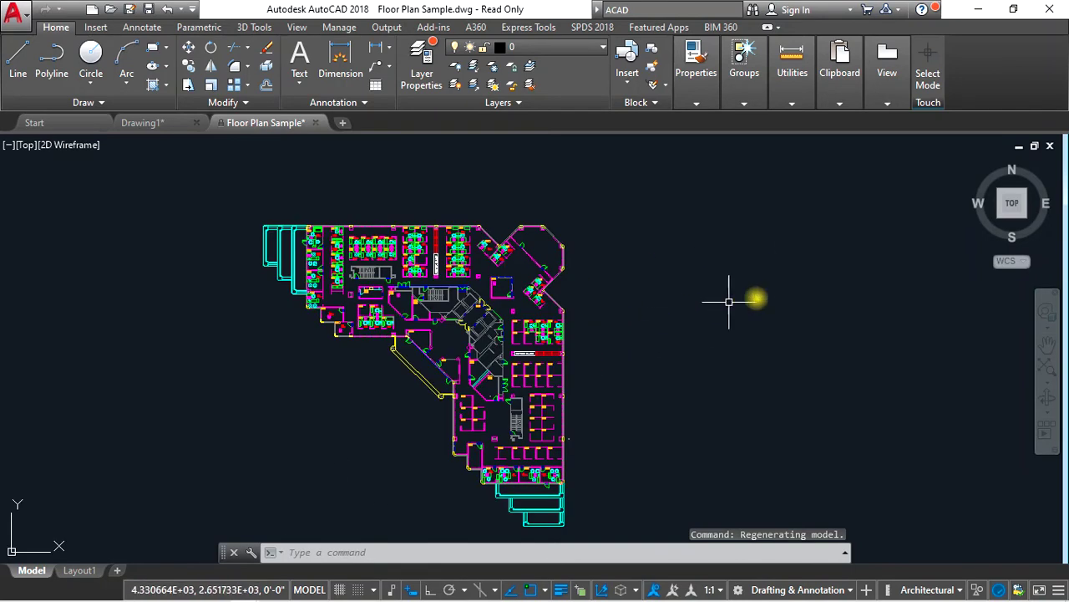
scroll(778, 290, "down", 2)
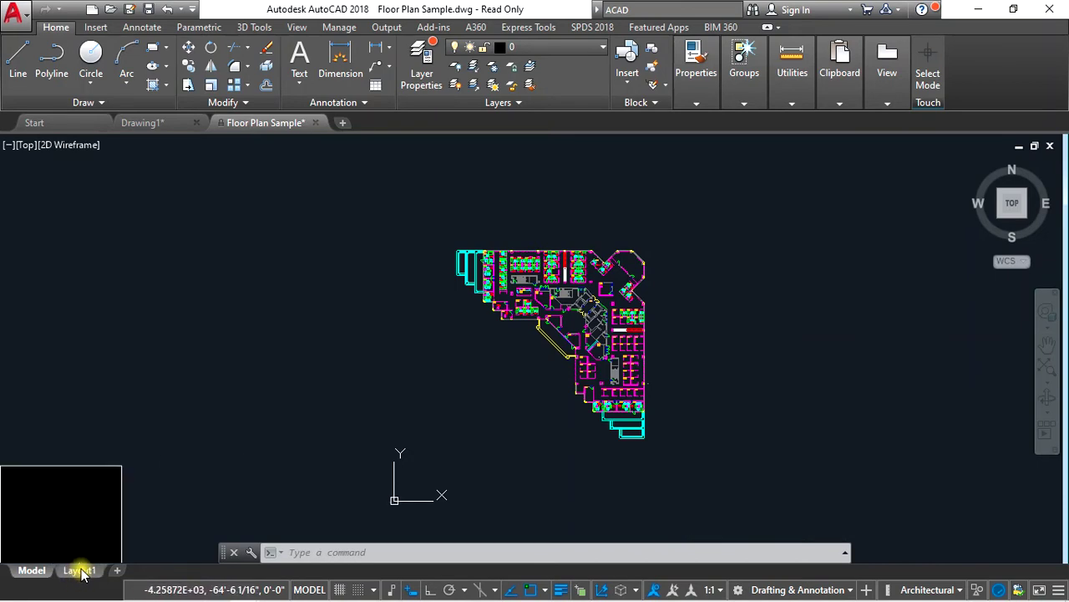
left_click(81, 569)
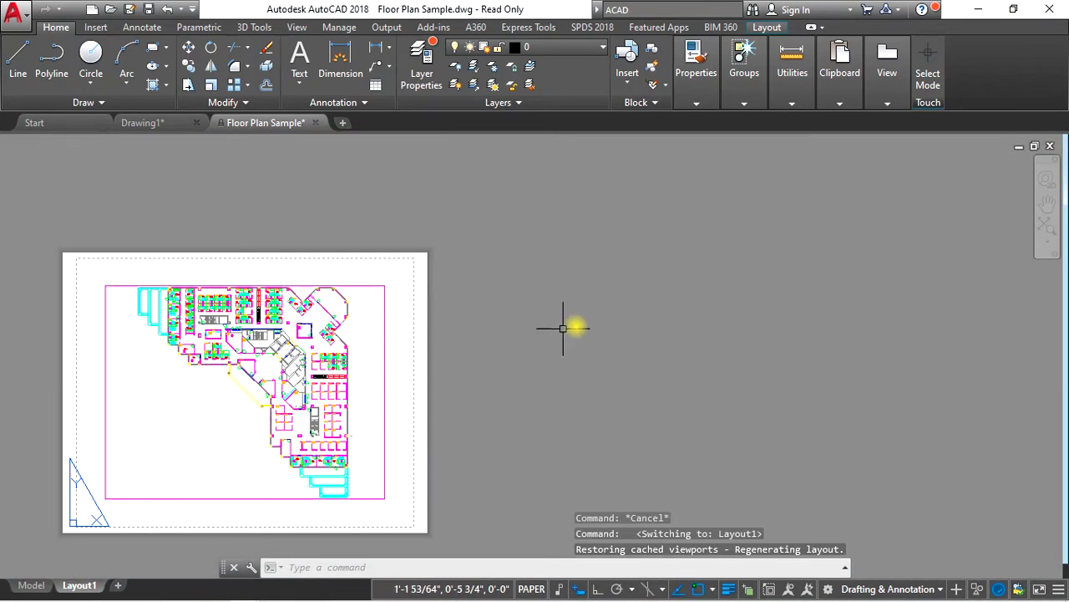
scroll(680, 318, "down", 2)
scroll(409, 373, "up", 4)
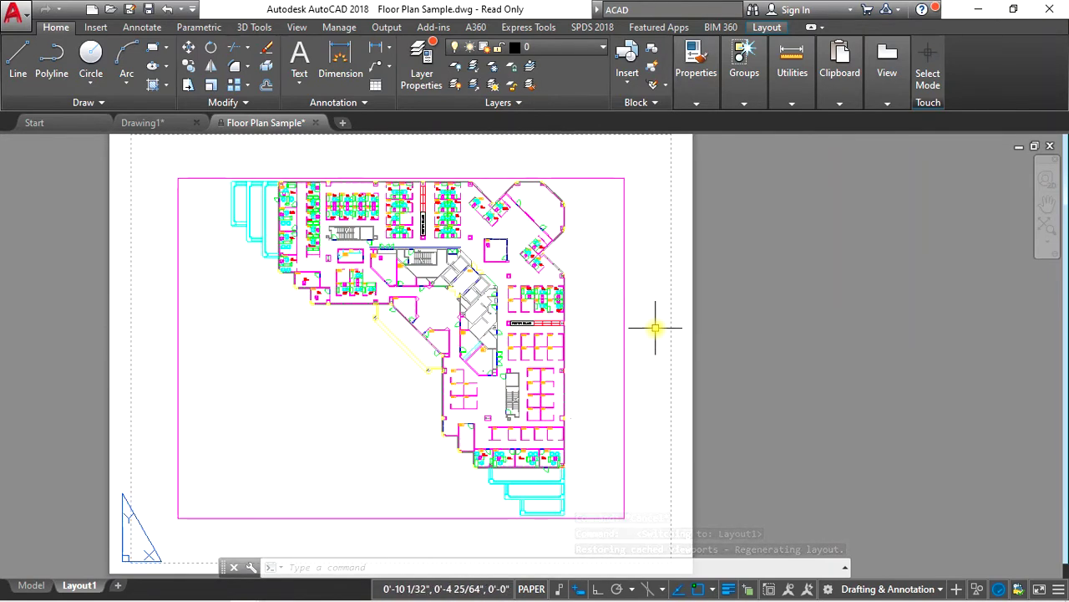
scroll(655, 327, "down", 3)
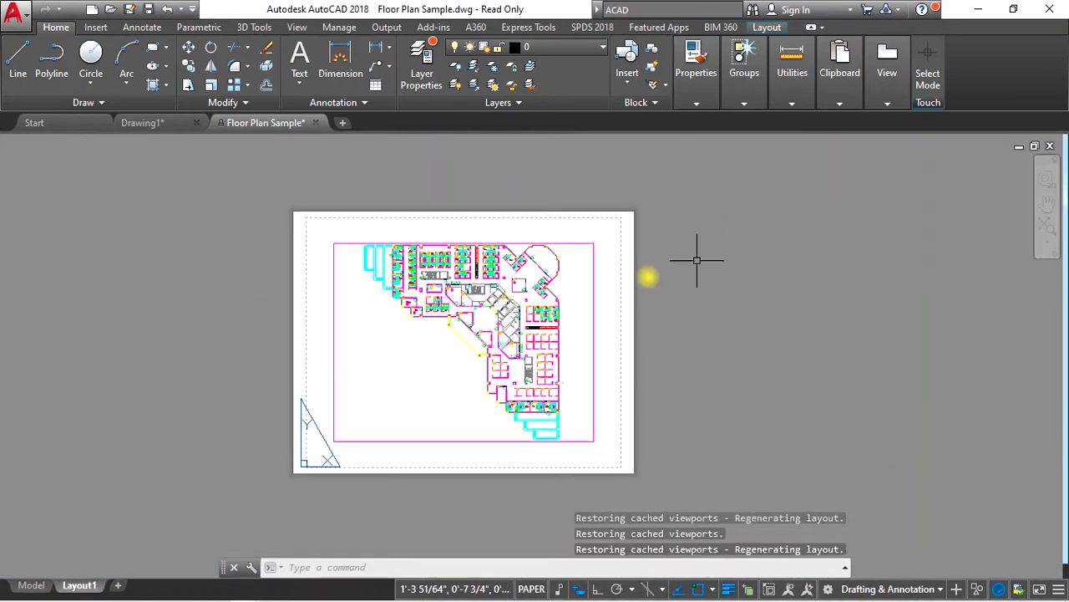
left_click(28, 585)
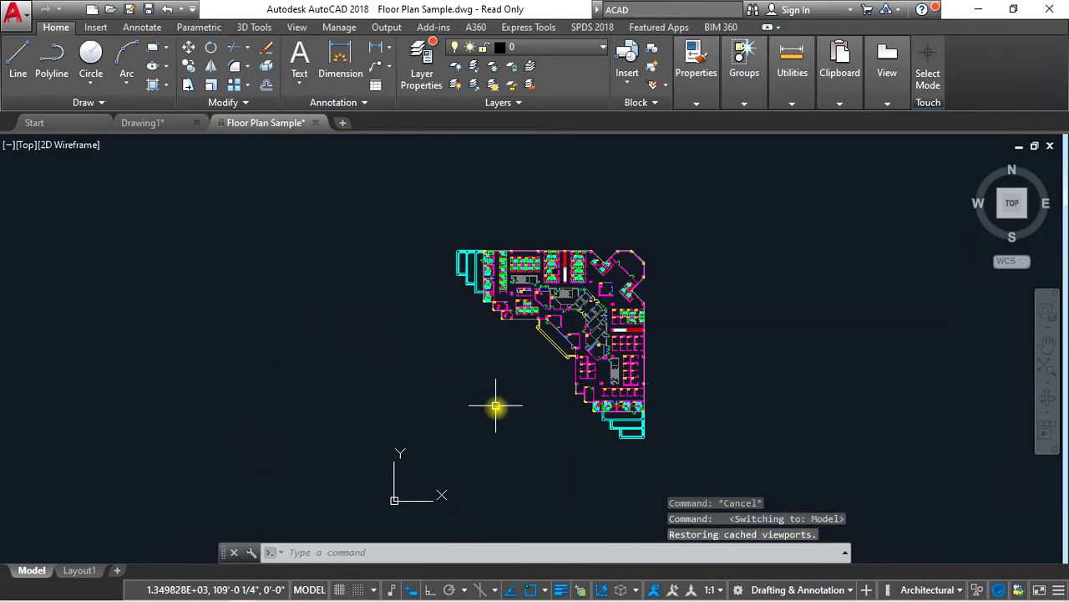
- Zoom in one wheel step on the office floor plan to enlarge its rooms
scroll(571, 460, "up", 2)
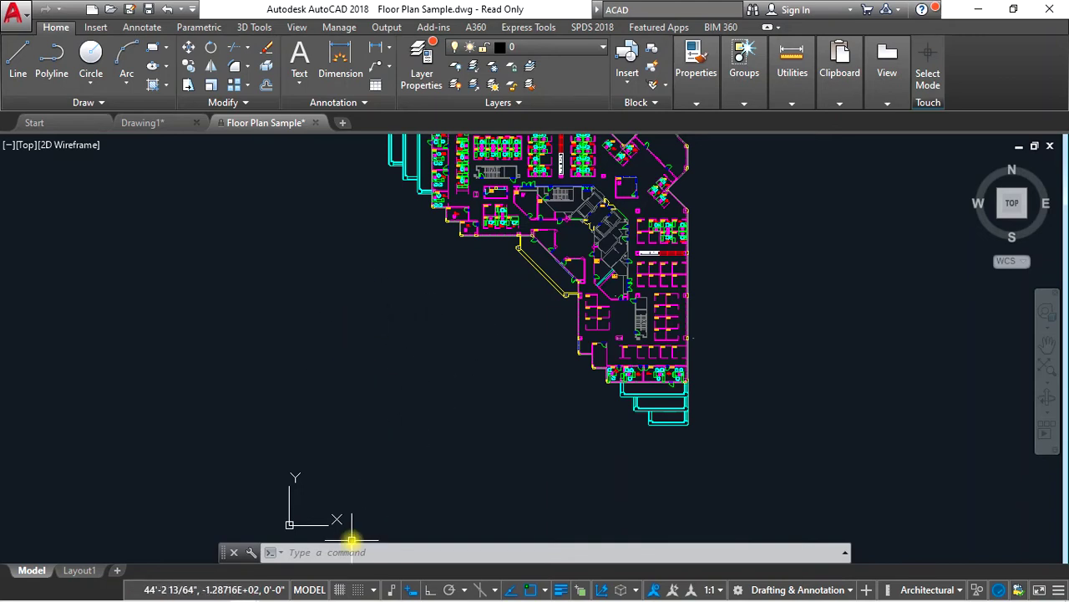
- Turn Grid Display on and back off, then bring up the Snap Mode options list
left_click(339, 589)
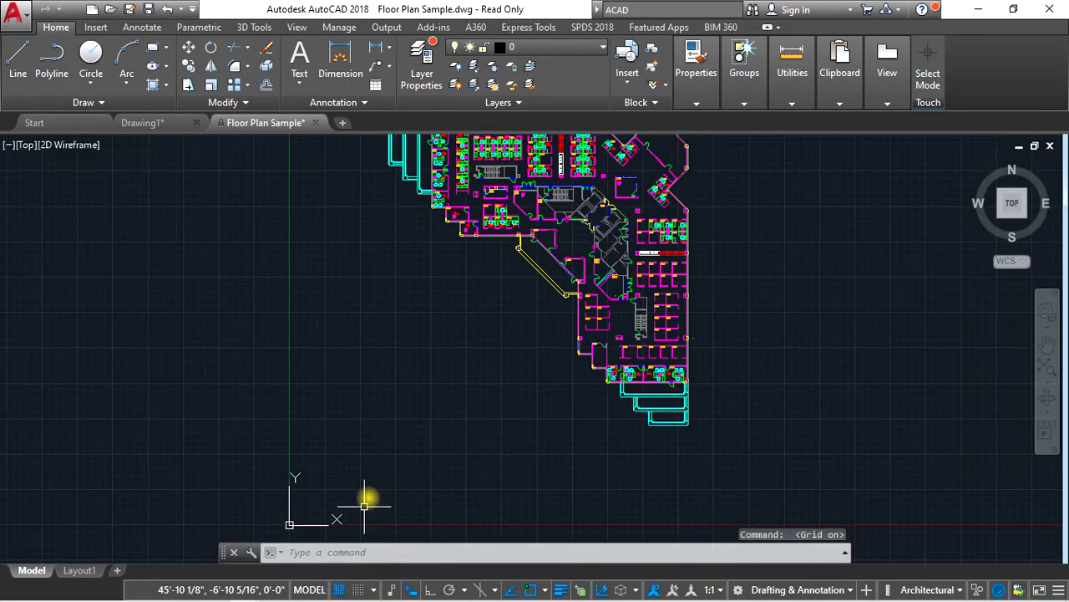
scroll(402, 388, "down", 2)
scroll(401, 387, "up", 5)
scroll(402, 388, "up", 3)
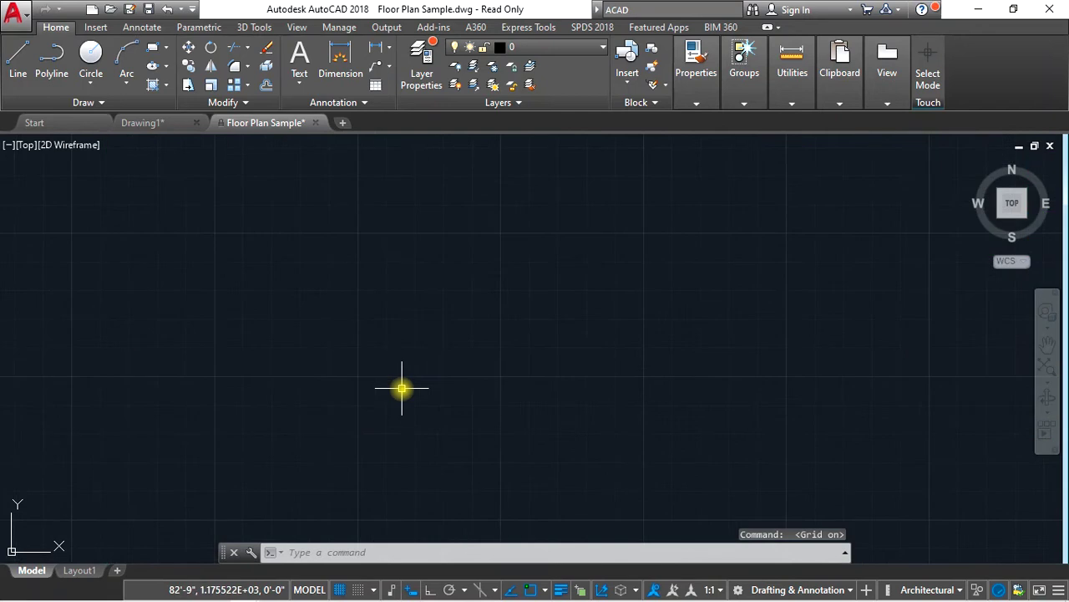
scroll(448, 312, "down", 2)
scroll(448, 313, "down", 2)
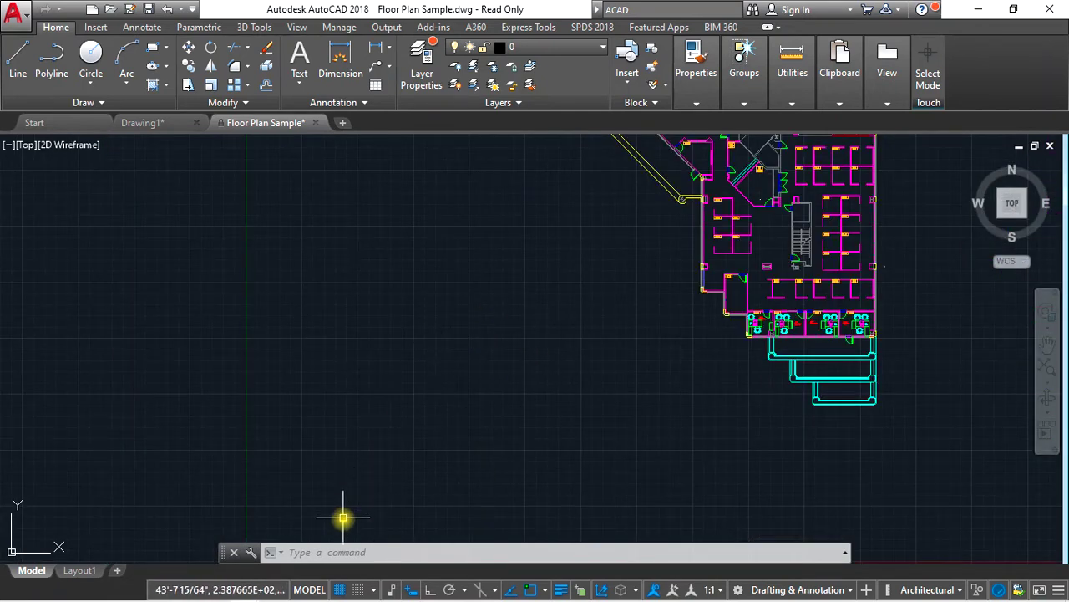
left_click(340, 590)
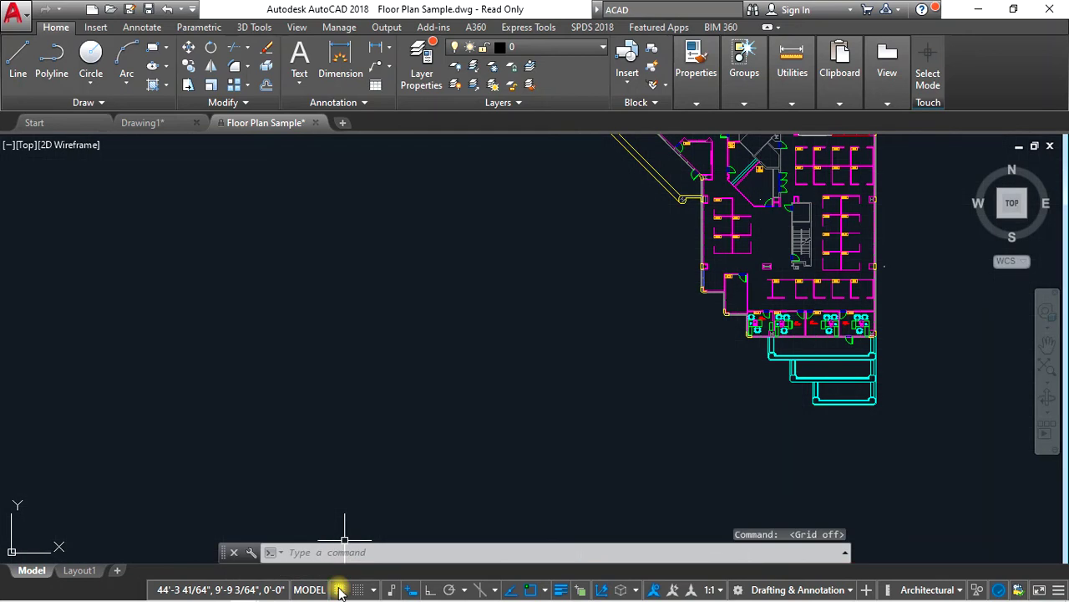
left_click(373, 589)
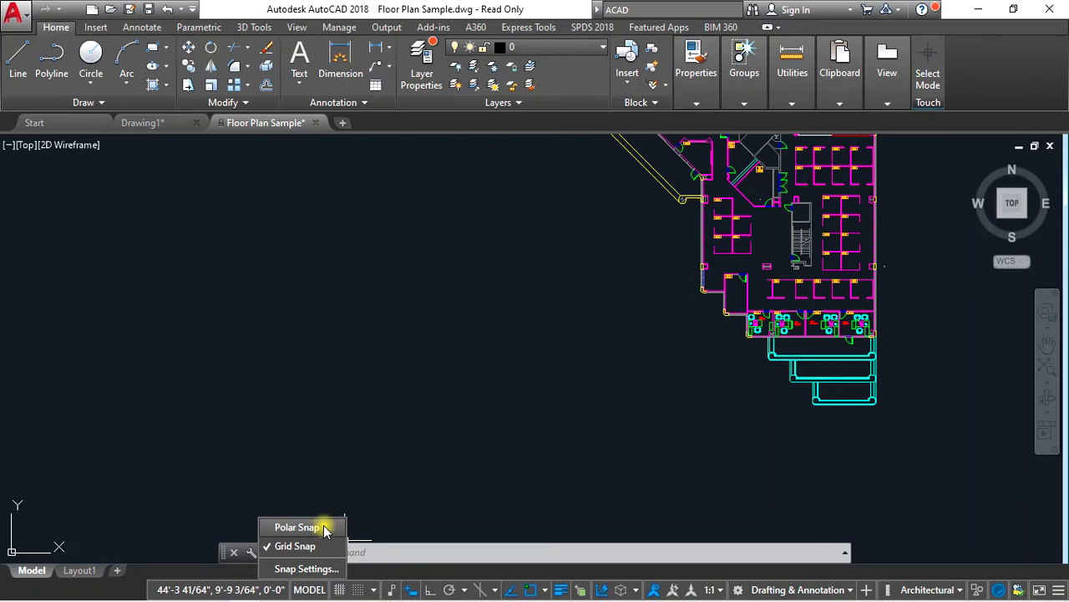
- Dismiss the Snap Mode menu, leaving the floor plan view unchanged
left_click(493, 399)
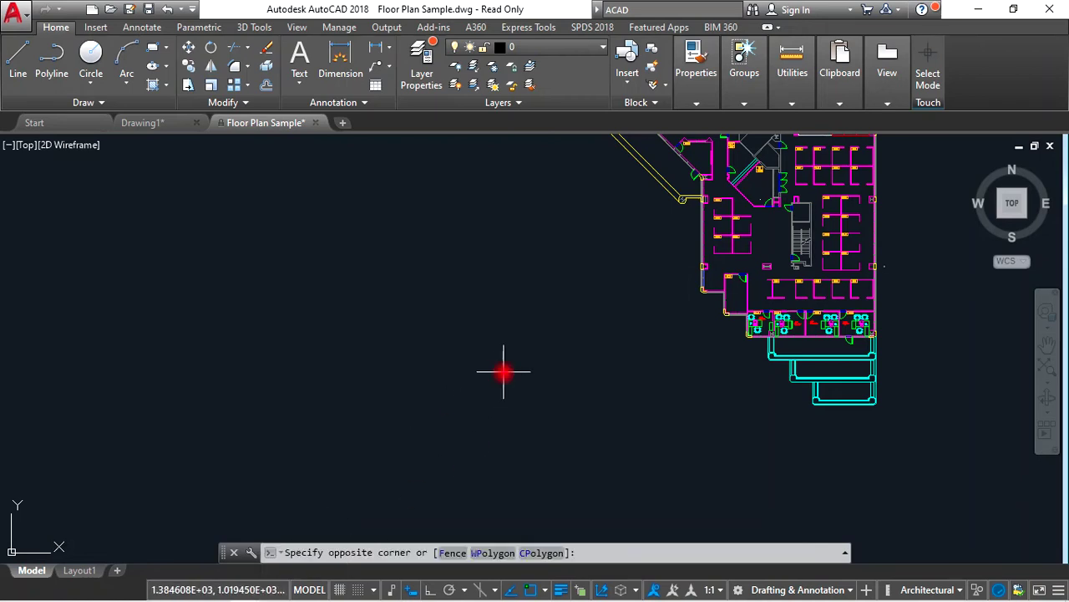
left_click(435, 418)
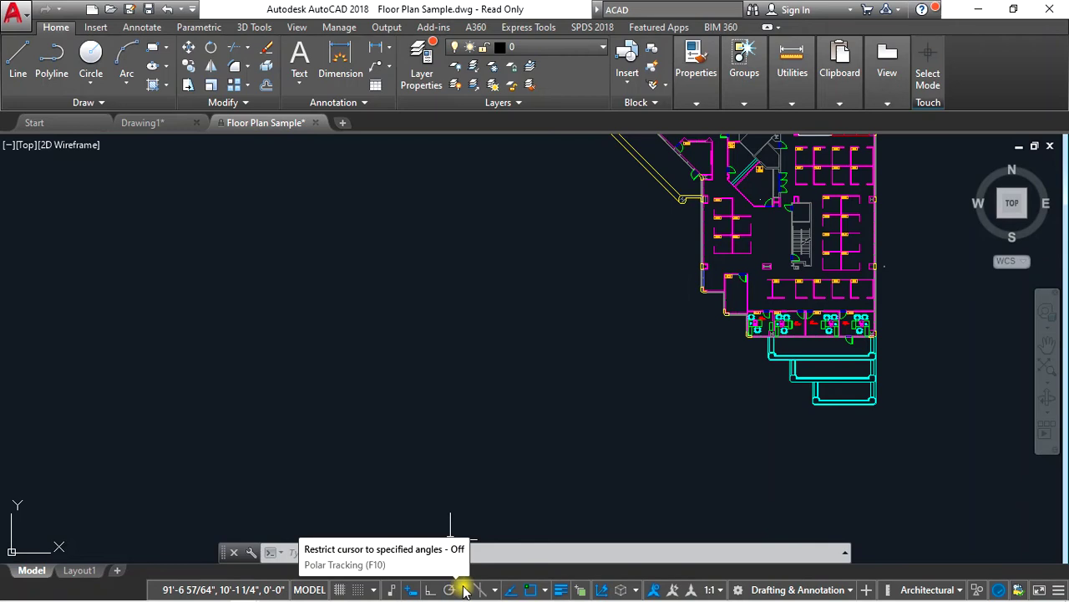
left_click(465, 589)
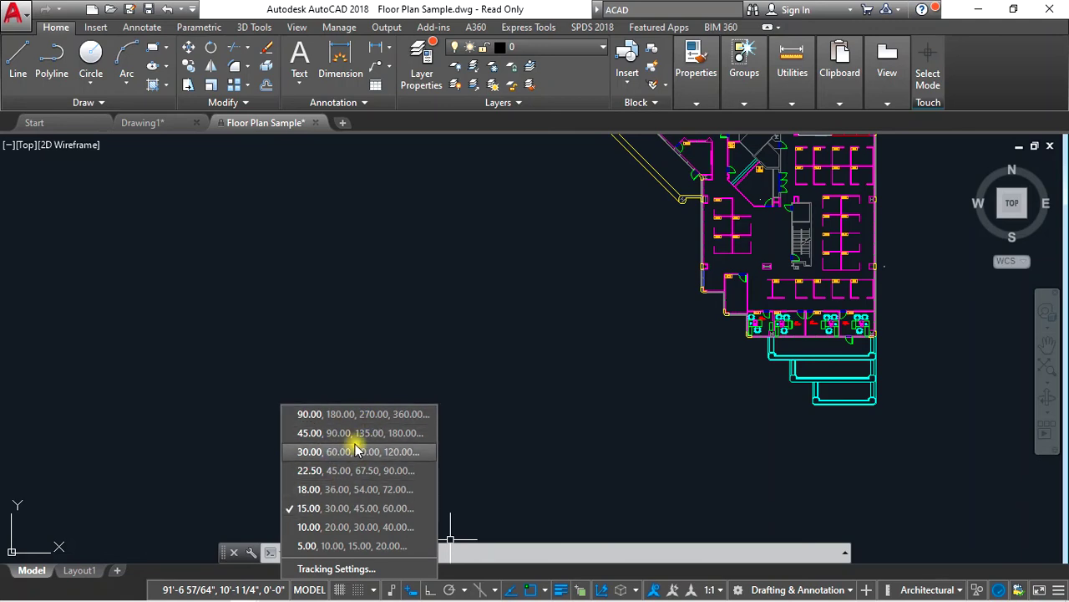
left_click(627, 393)
left_click(606, 324)
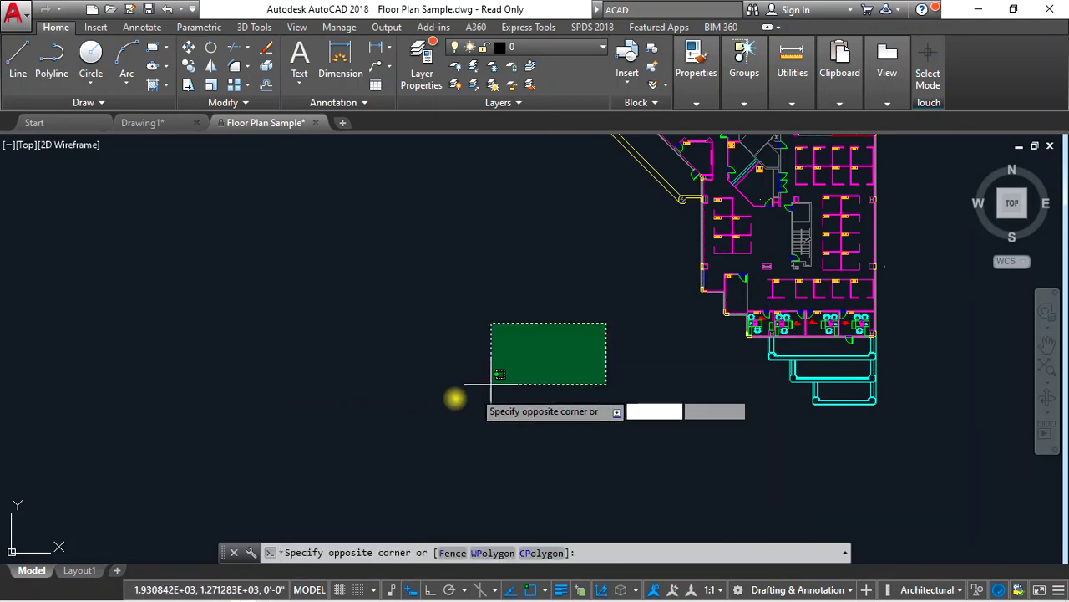
left_click(451, 393)
left_click(572, 345)
left_click(372, 394)
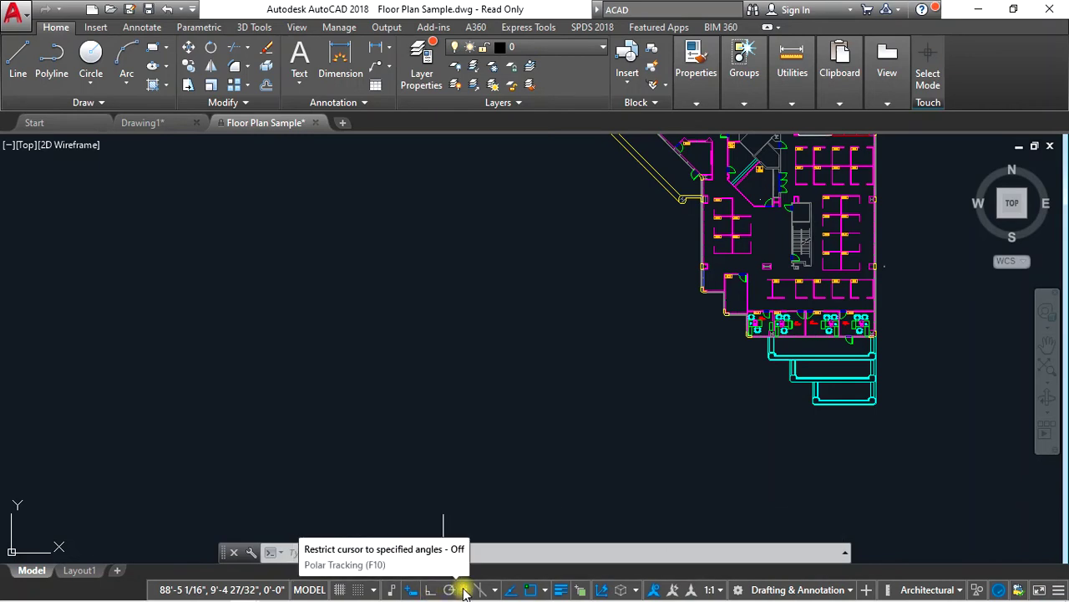
- Disable the Geometric Center object snap, enable Center, and close the snap list
left_click(547, 591)
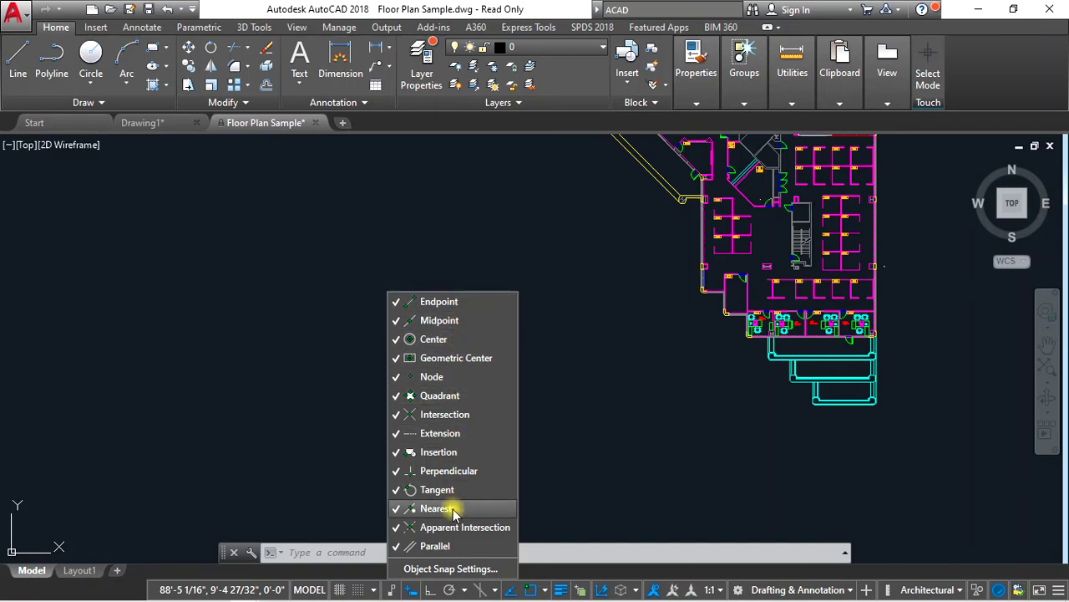
left_click(398, 358)
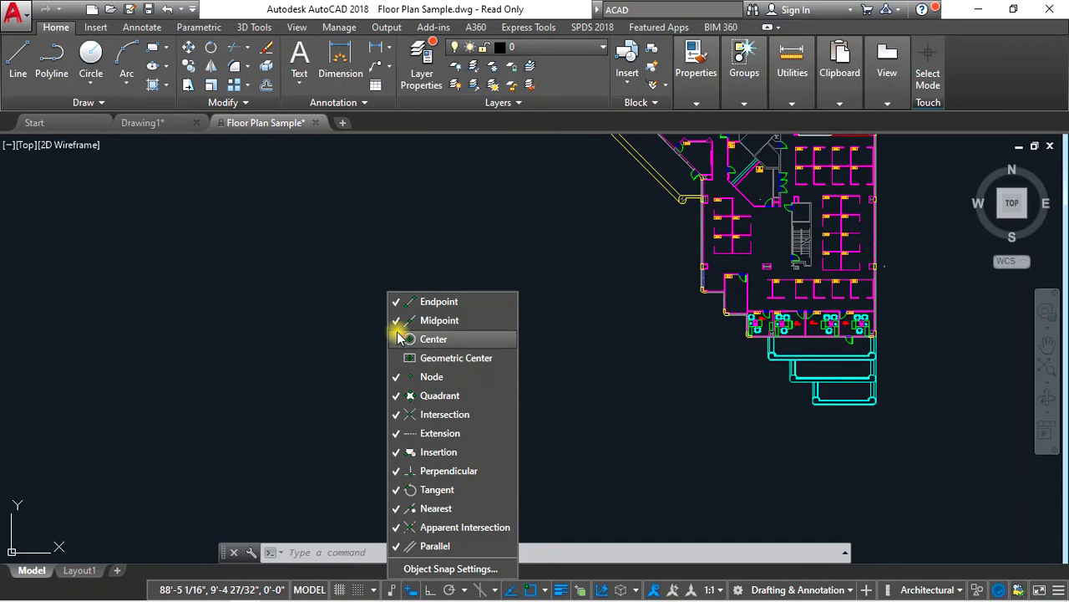
left_click(399, 338)
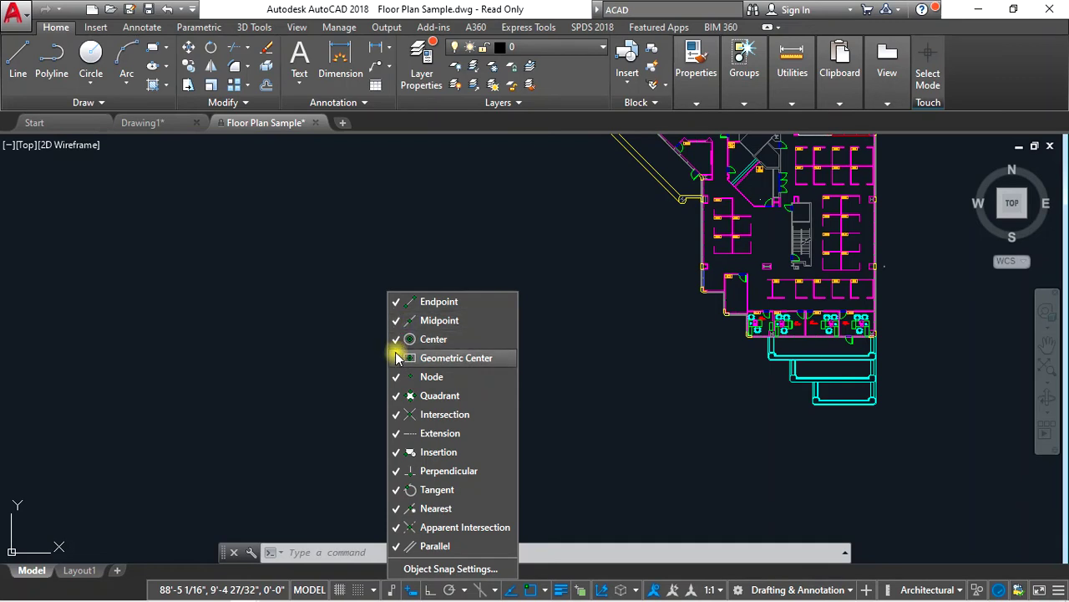
left_click(630, 390)
left_click(640, 370)
left_click(542, 409)
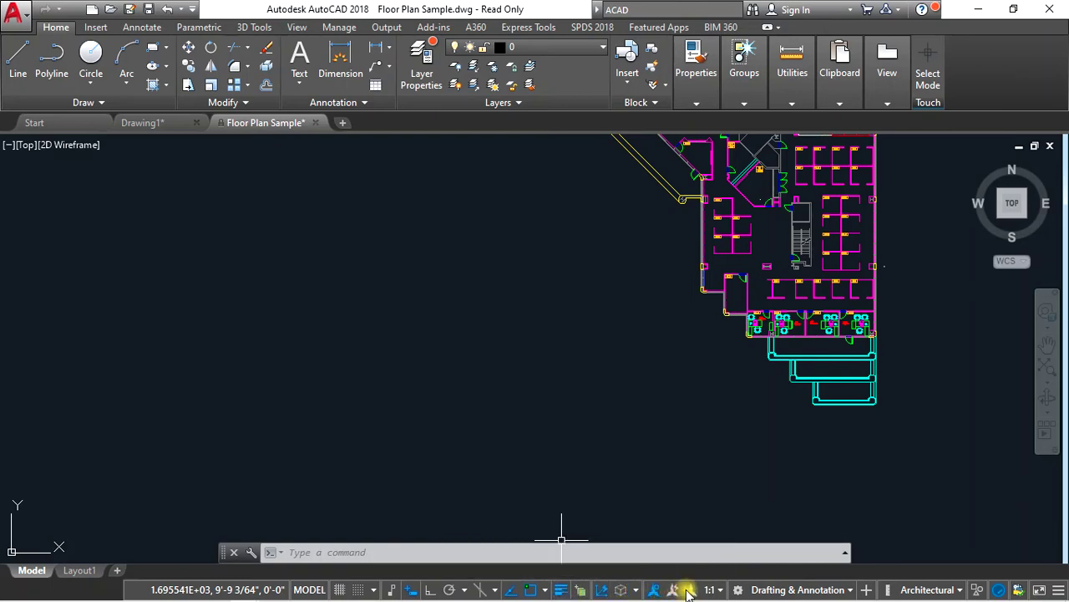
- Choose 1:100 from the Annotation Scale list for the floor plan
left_click(710, 589)
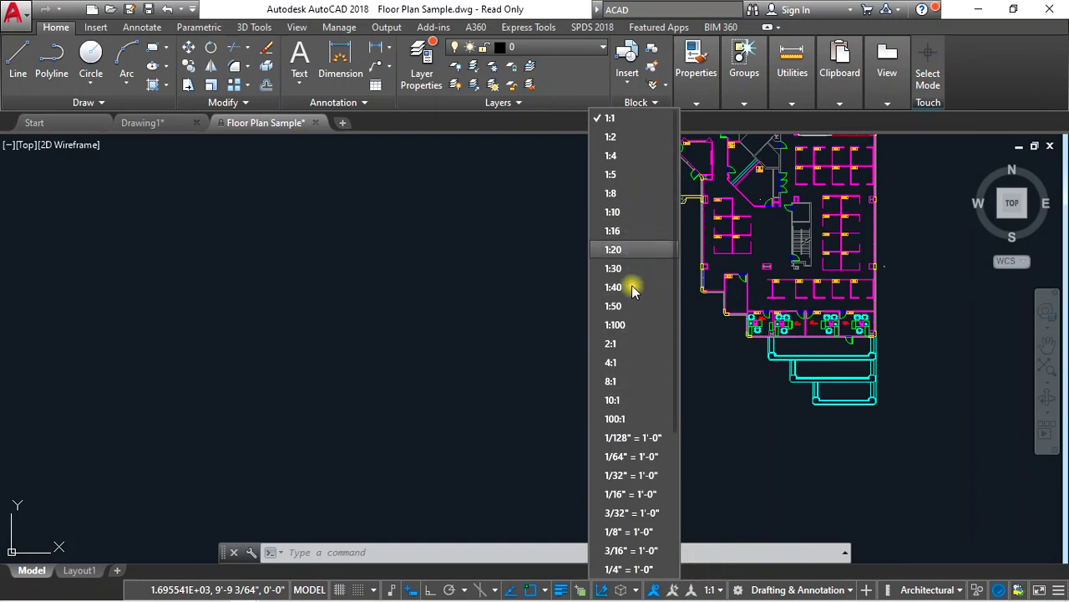
scroll(633, 288, "down", 2)
scroll(635, 300, "down", 3)
scroll(636, 307, "up", 2)
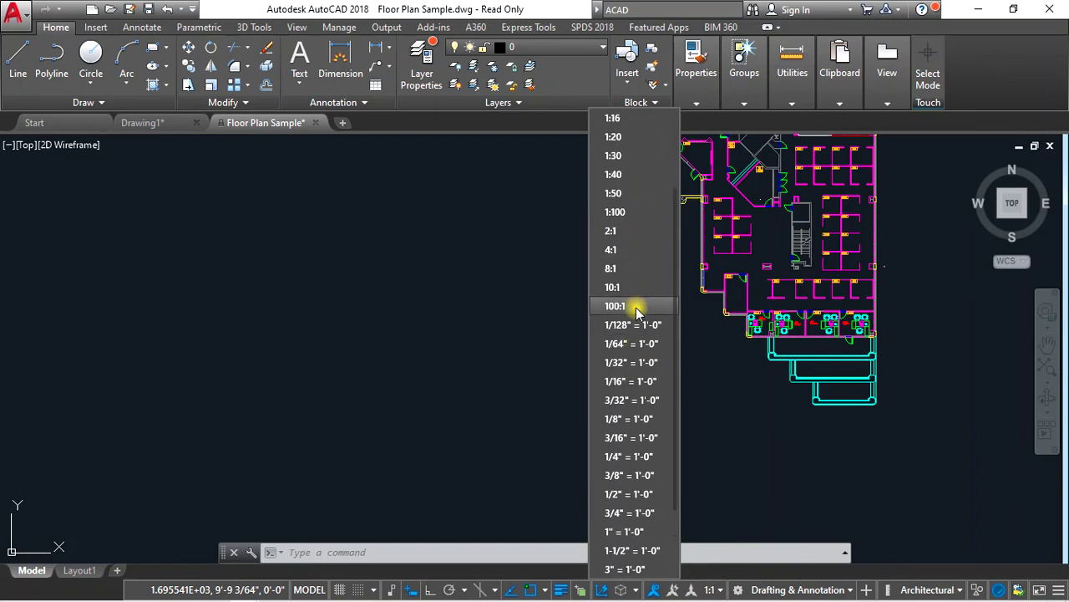
scroll(635, 308, "up", 2)
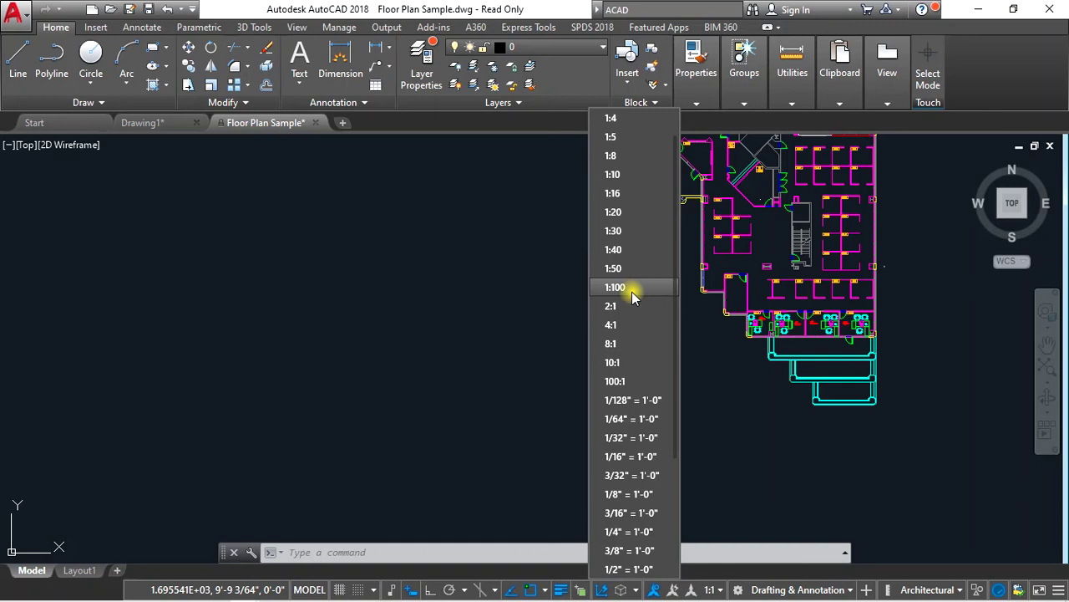
left_click(635, 286)
left_click(622, 299)
left_click(435, 379)
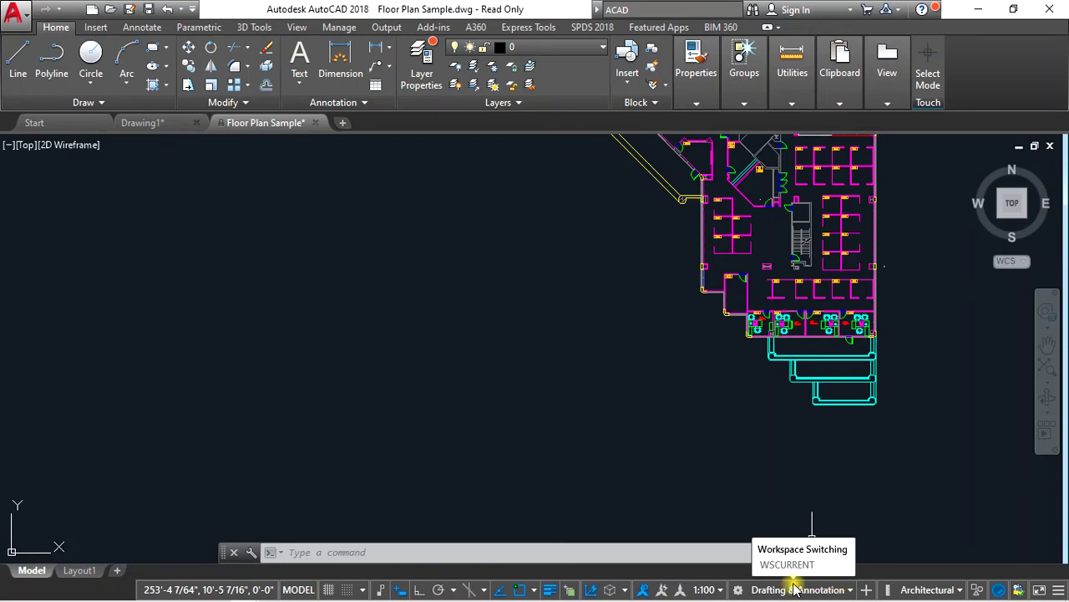
- Pick 3D Basics from the status-bar workspace list
left_click(853, 591)
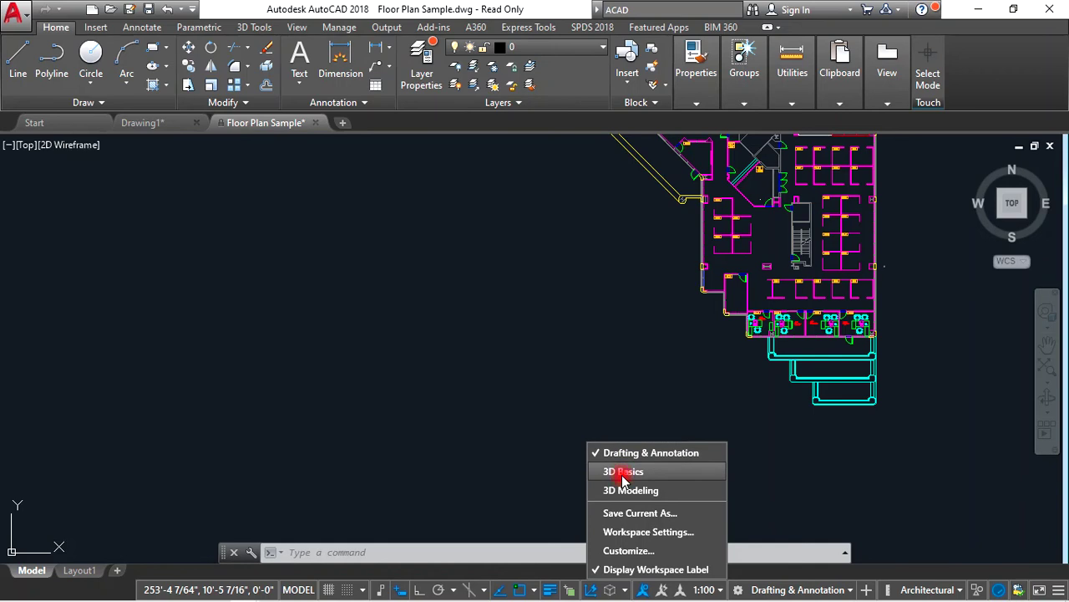
left_click(623, 472)
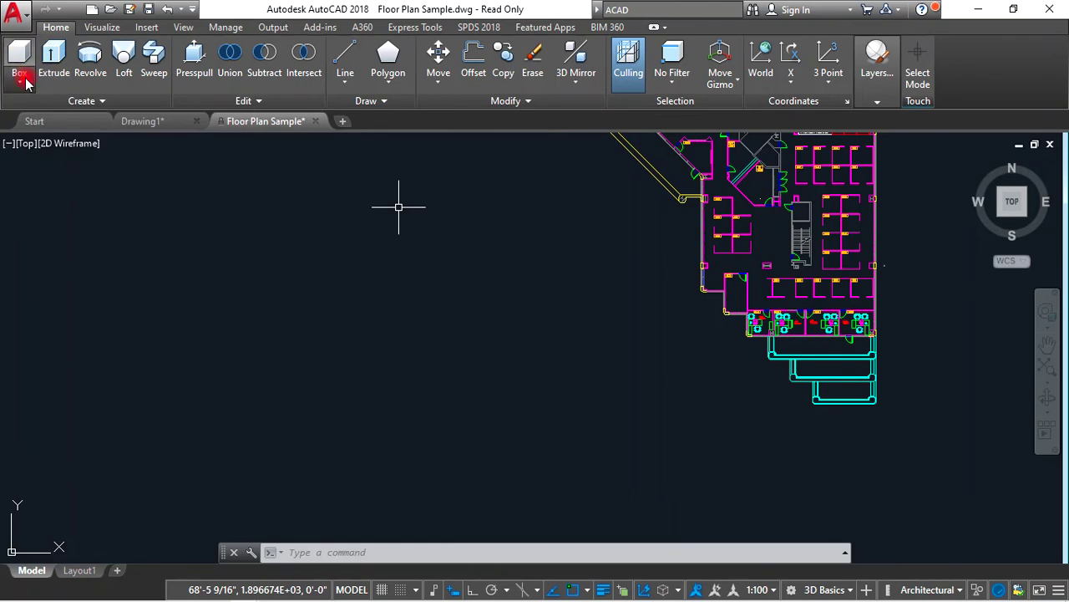
left_click(25, 80)
left_click(80, 101)
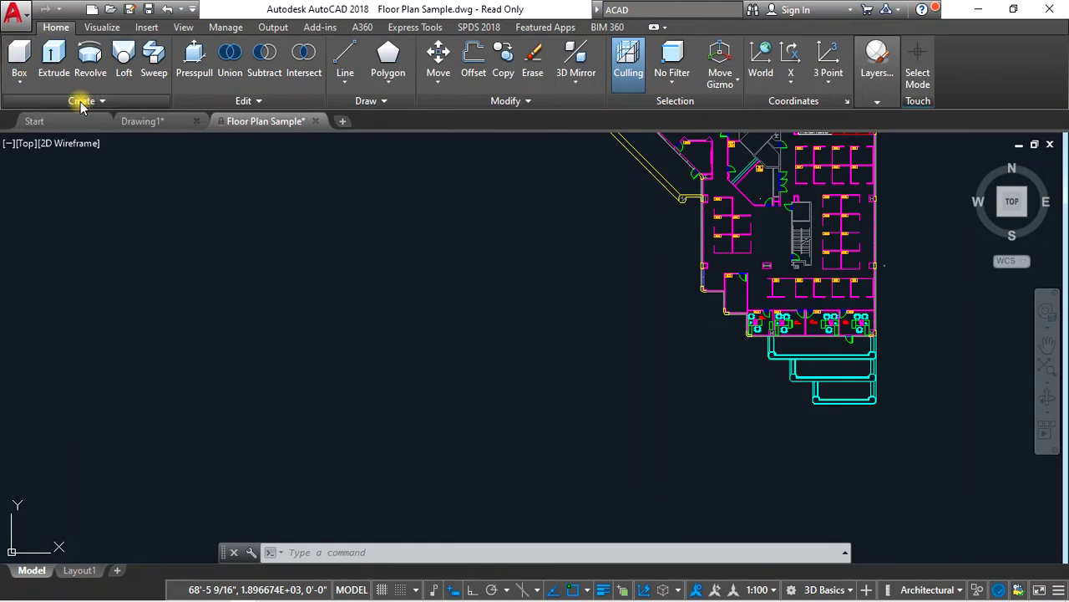
left_click(277, 101)
left_click(398, 100)
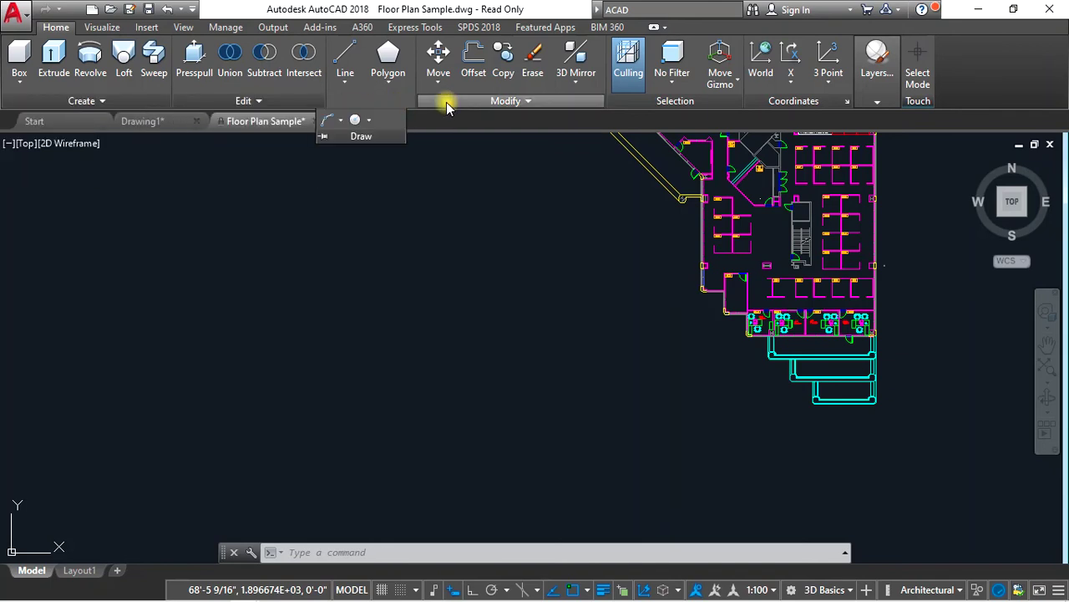
left_click(545, 99)
left_click(578, 212)
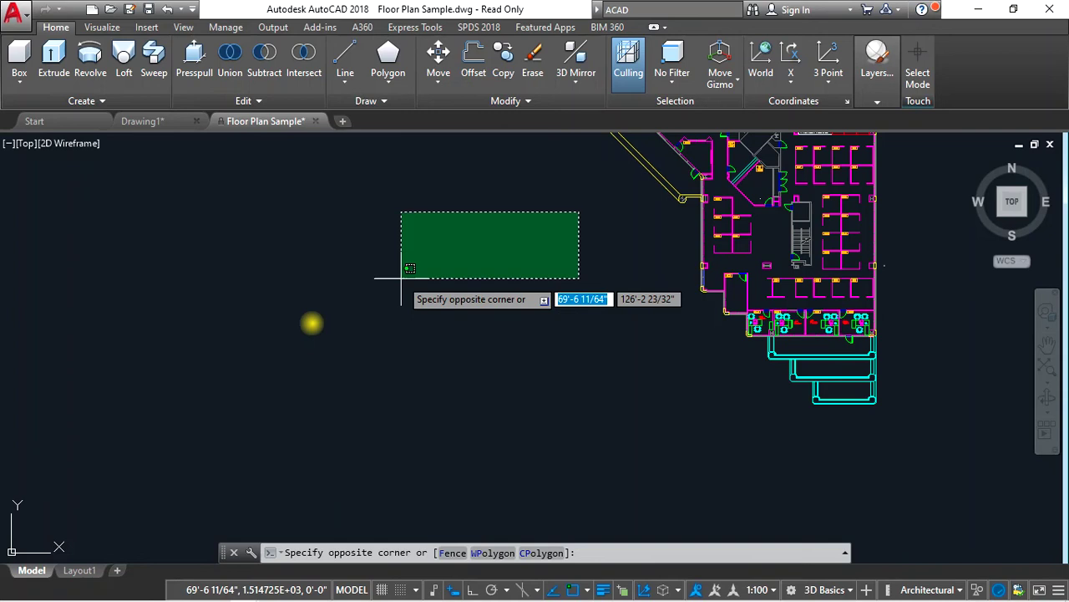
left_click(298, 365)
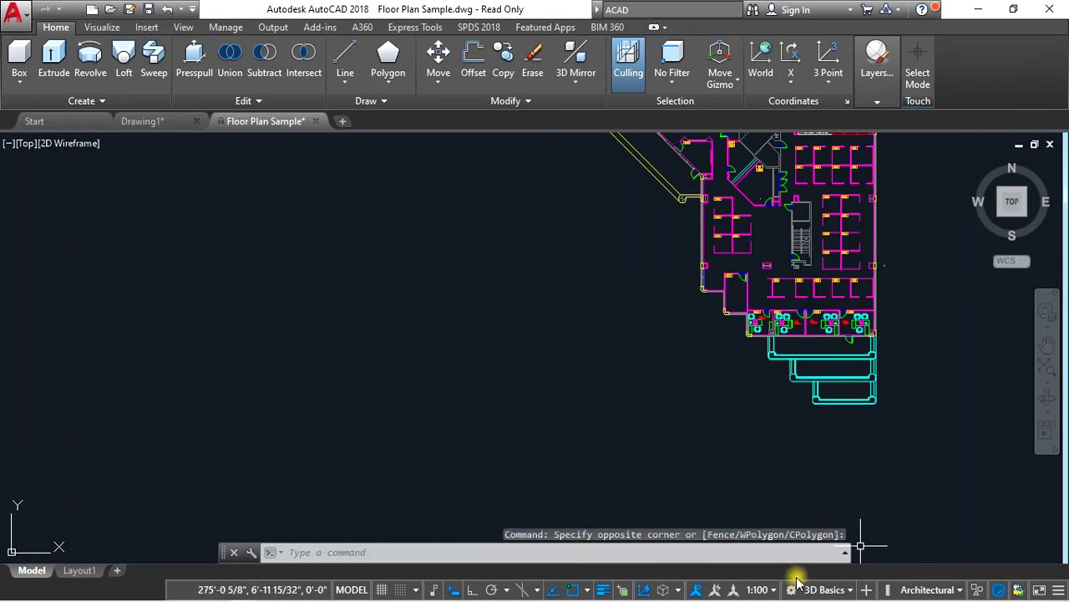
left_click(851, 590)
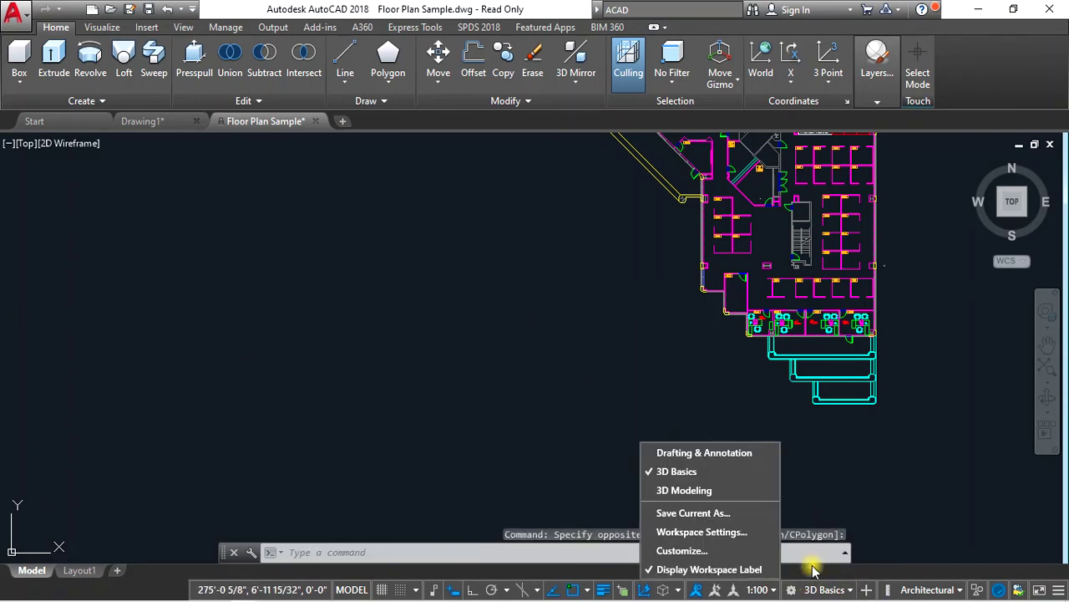
- Make 3D Modeling the current workspace and browse its Solid and Surface ribbon tools
left_click(719, 499)
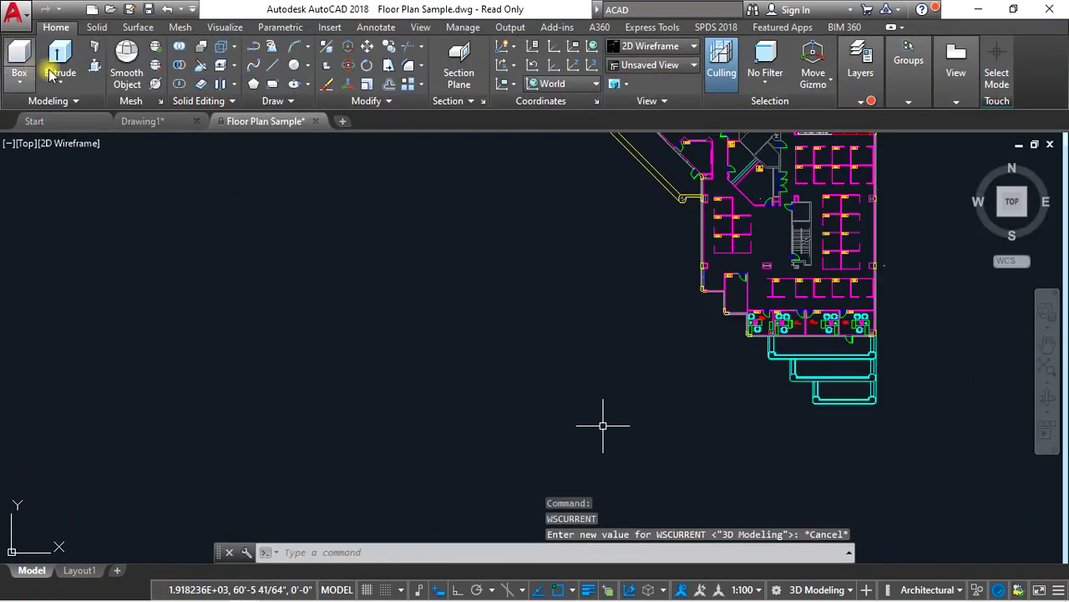
left_click(96, 26)
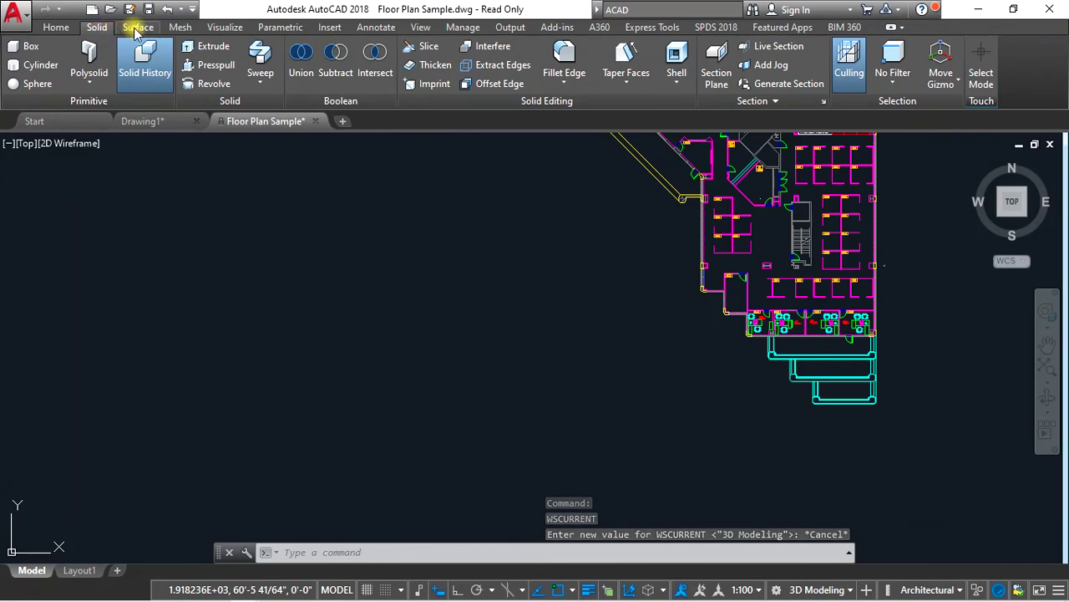
left_click(180, 27)
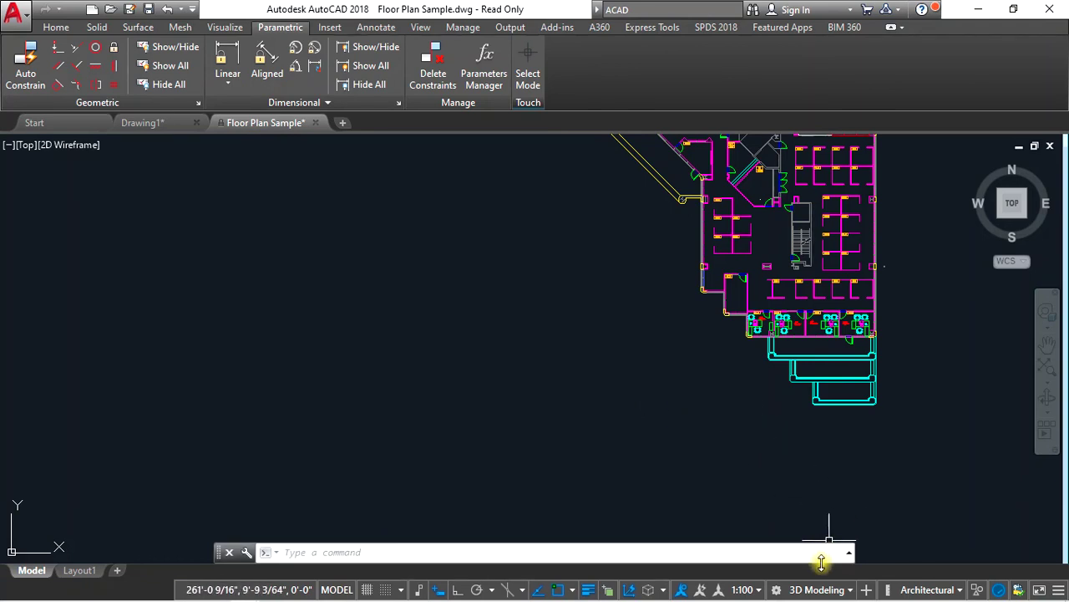
- Pick Drafting & Annotation from the status-bar workspace list
left_click(823, 590)
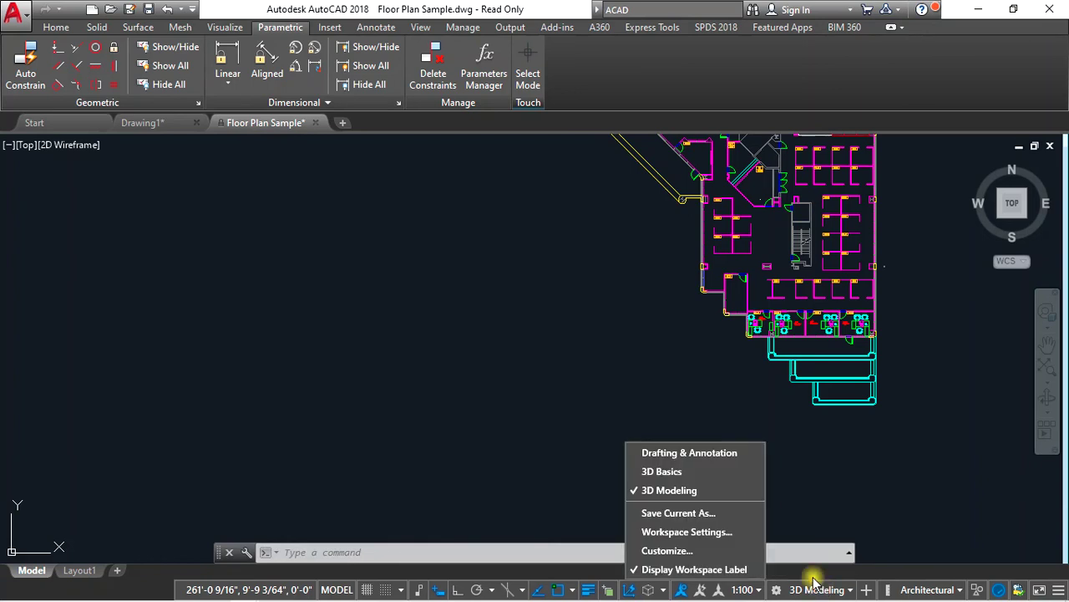
left_click(696, 455)
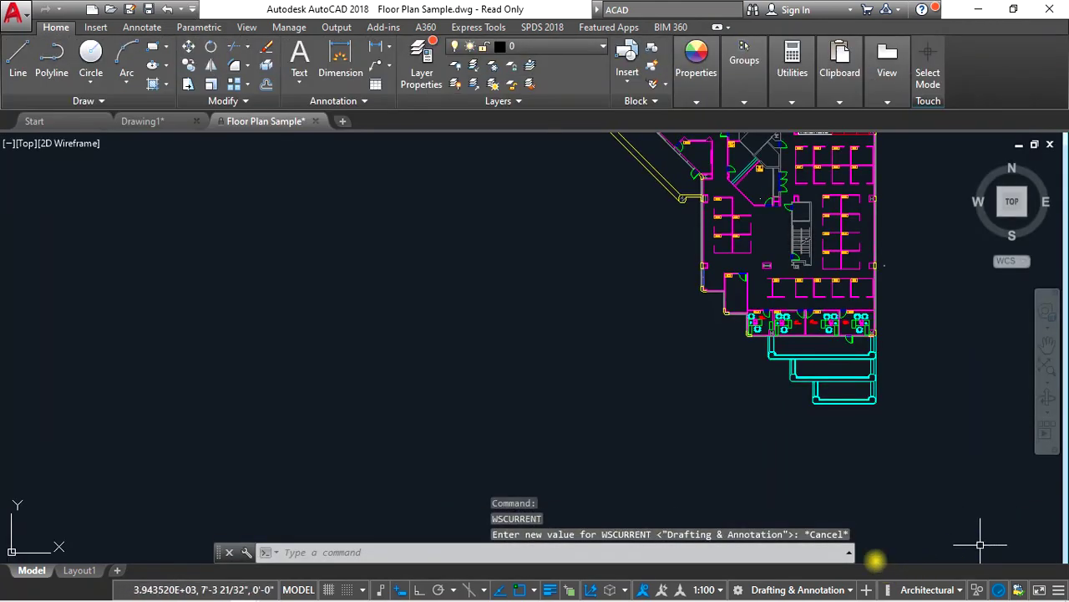
- Change the status-bar drawing units format from Architectural to Decimal
left_click(957, 589)
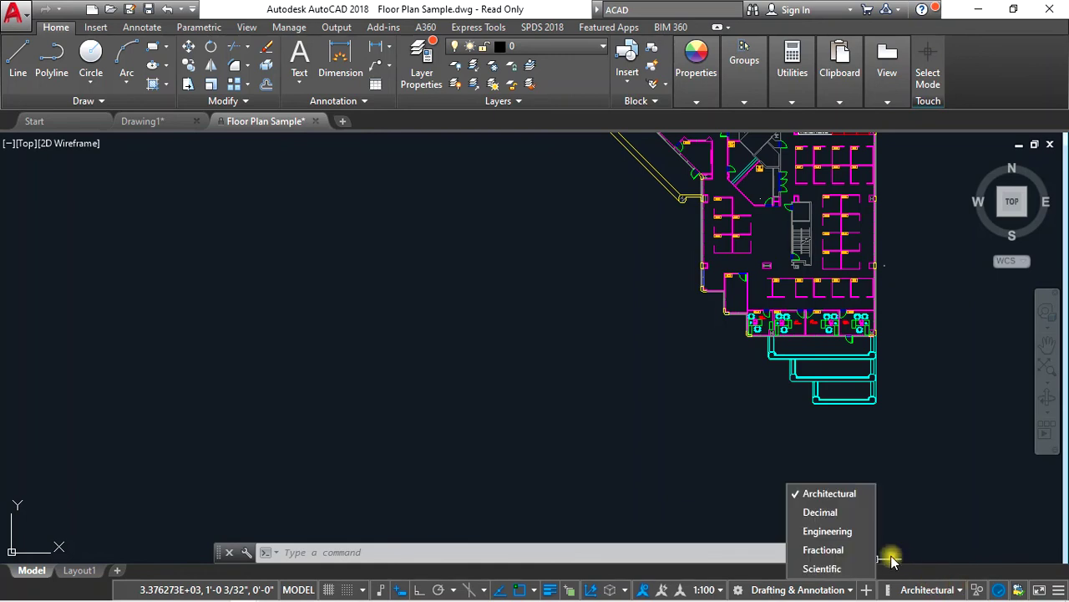
left_click(834, 513)
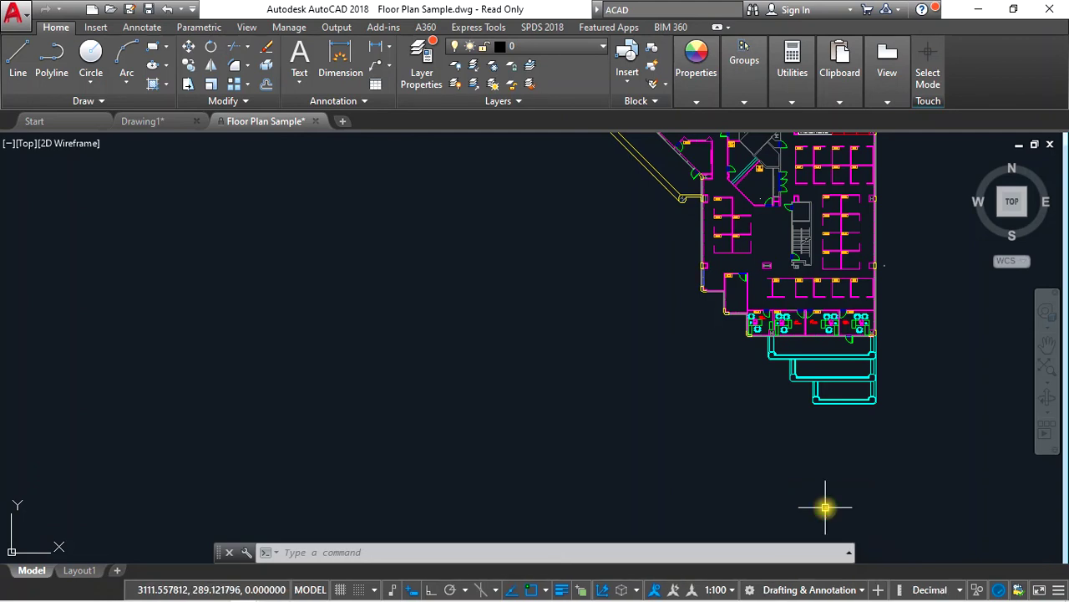
left_click(944, 431)
left_click(861, 460)
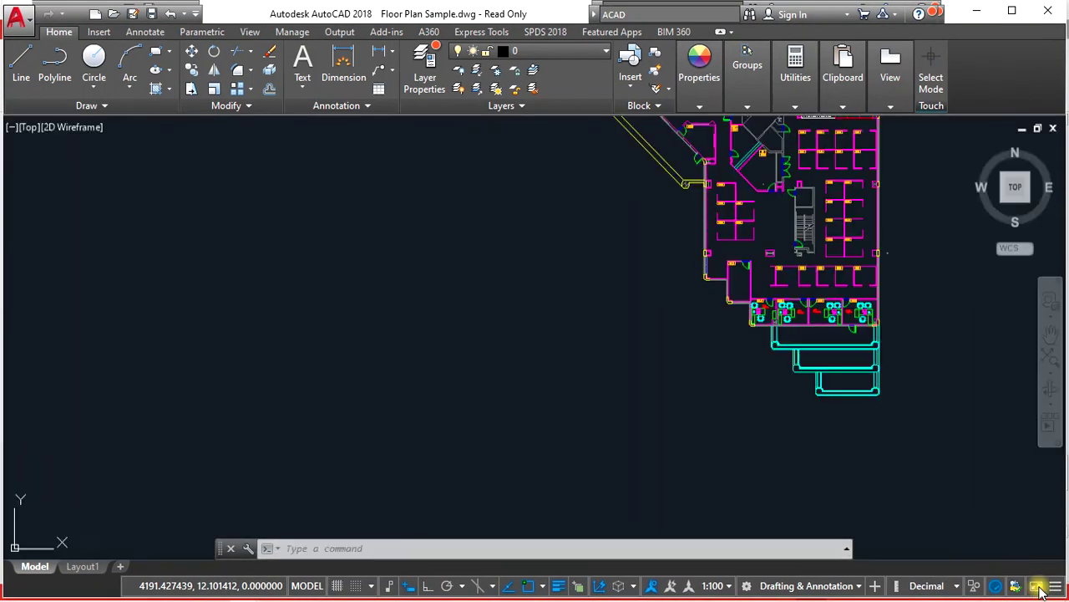
left_click(1040, 590)
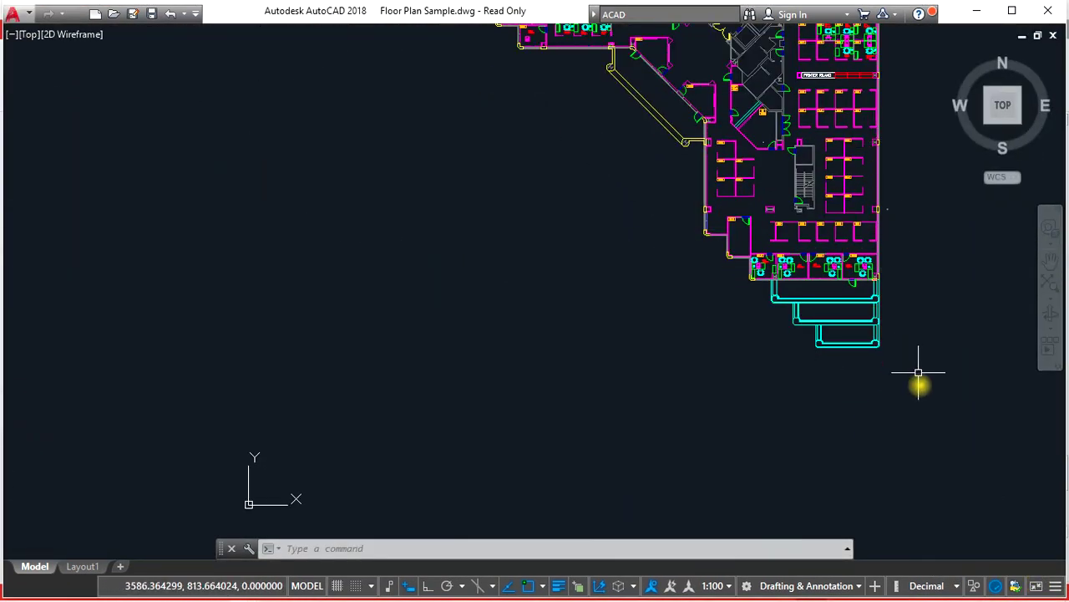
left_click(1036, 589)
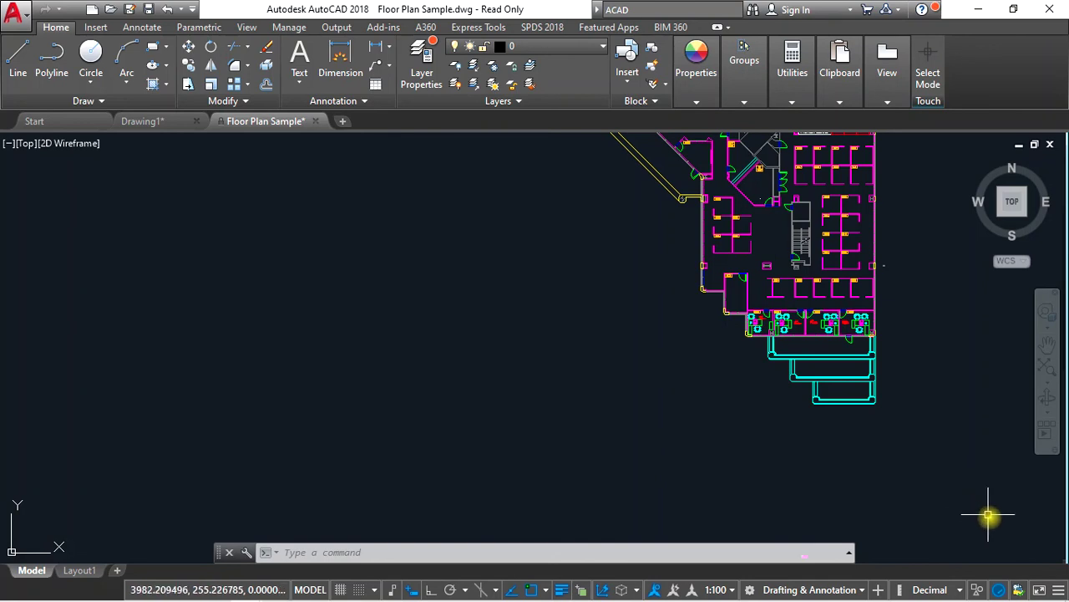
left_click(1059, 591)
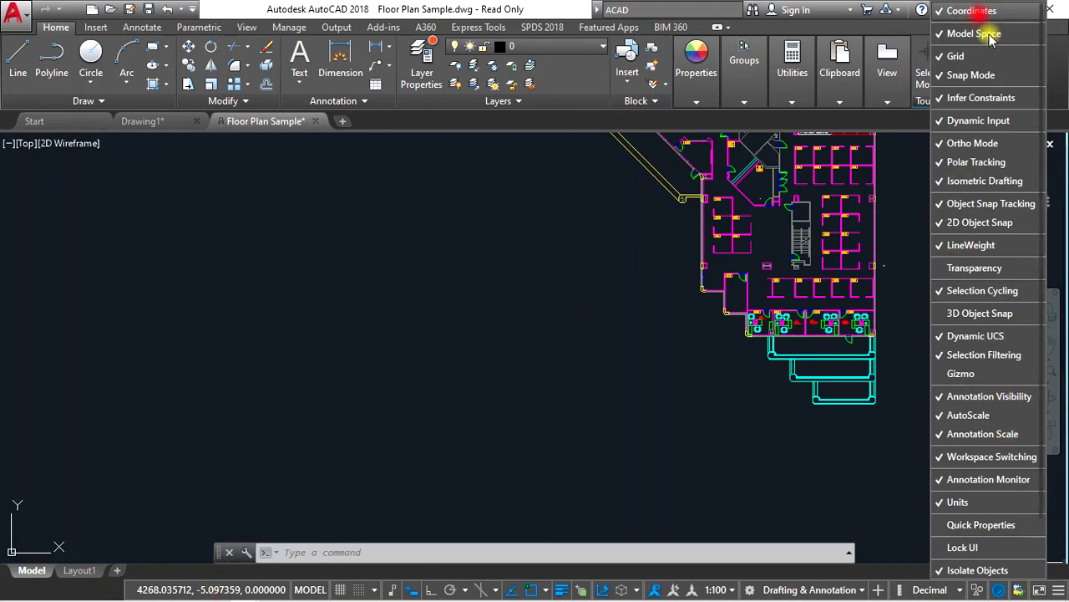
left_click(973, 11)
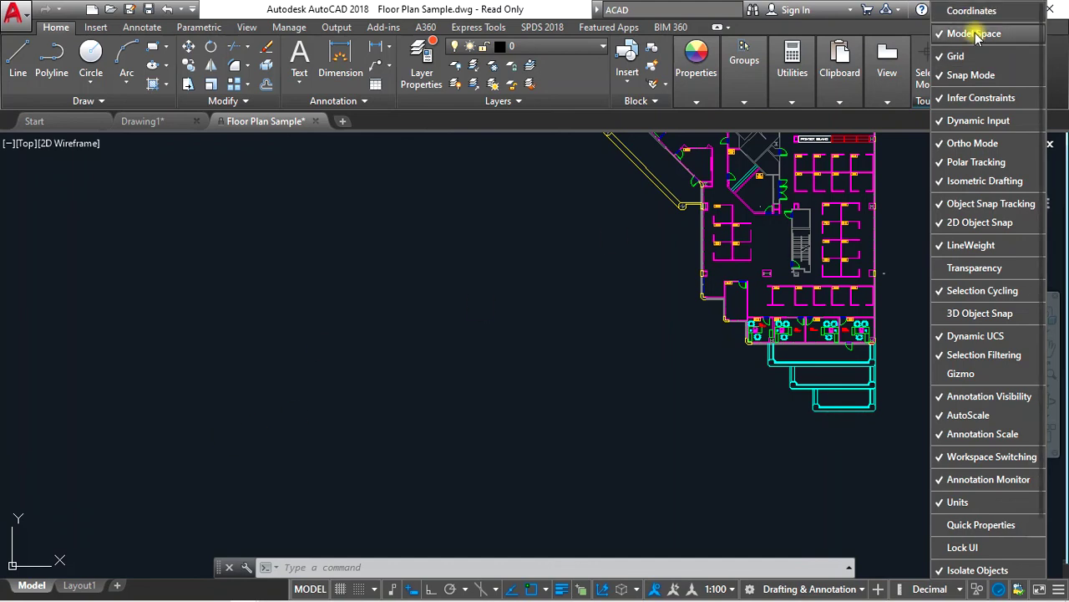
left_click(974, 33)
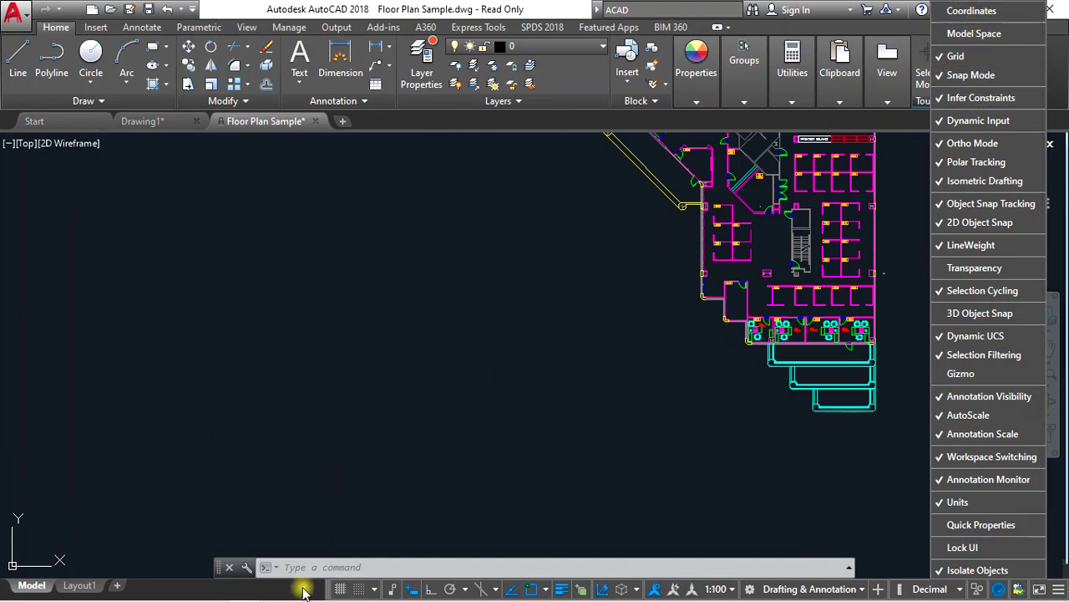
left_click(953, 35)
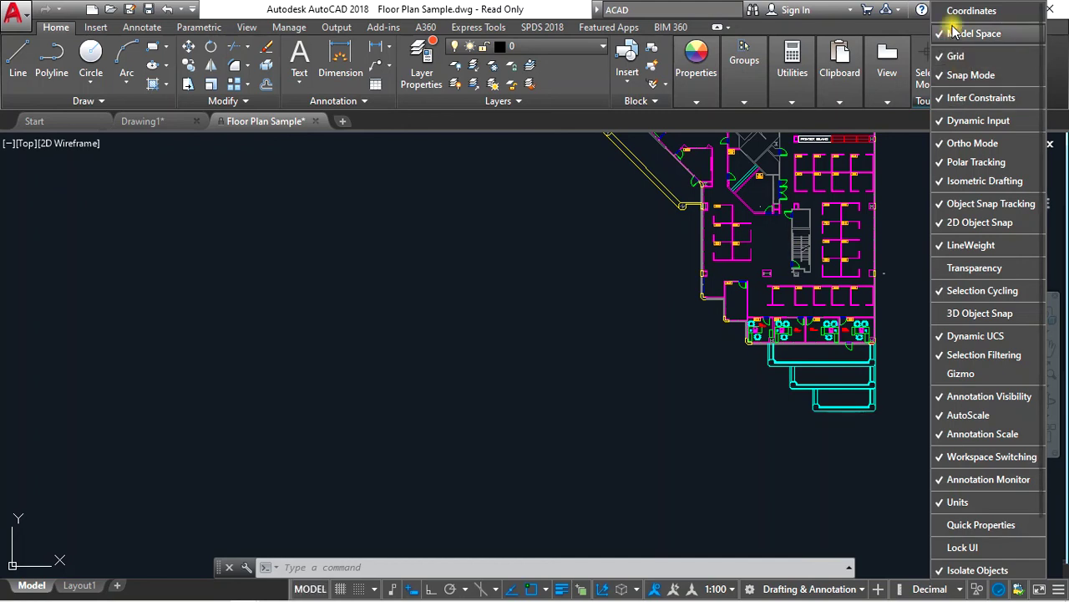
left_click(970, 11)
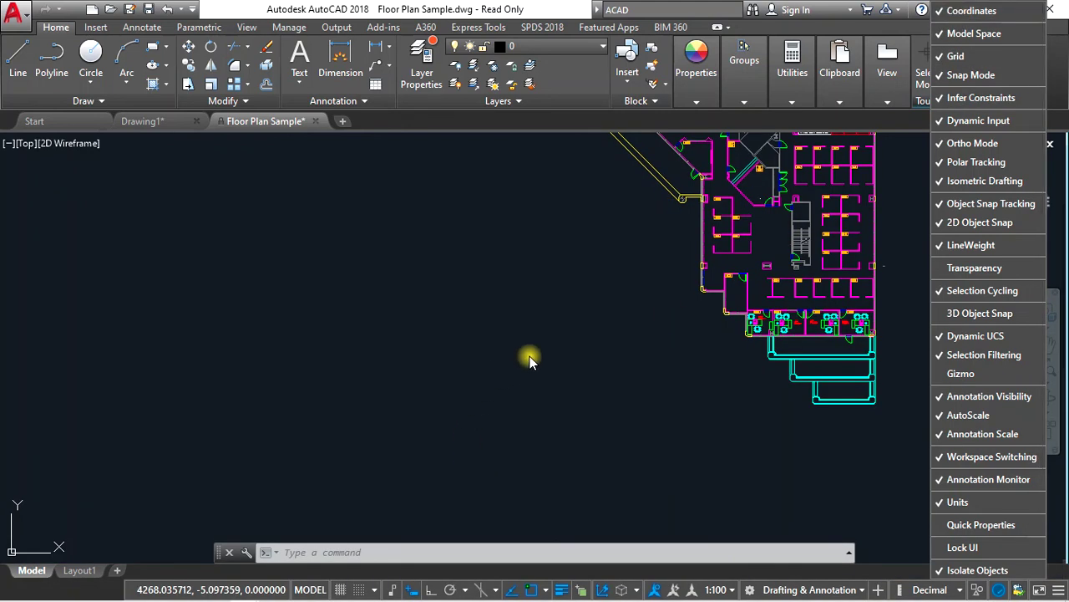
left_click(530, 355)
left_click(561, 298)
left_click(351, 388)
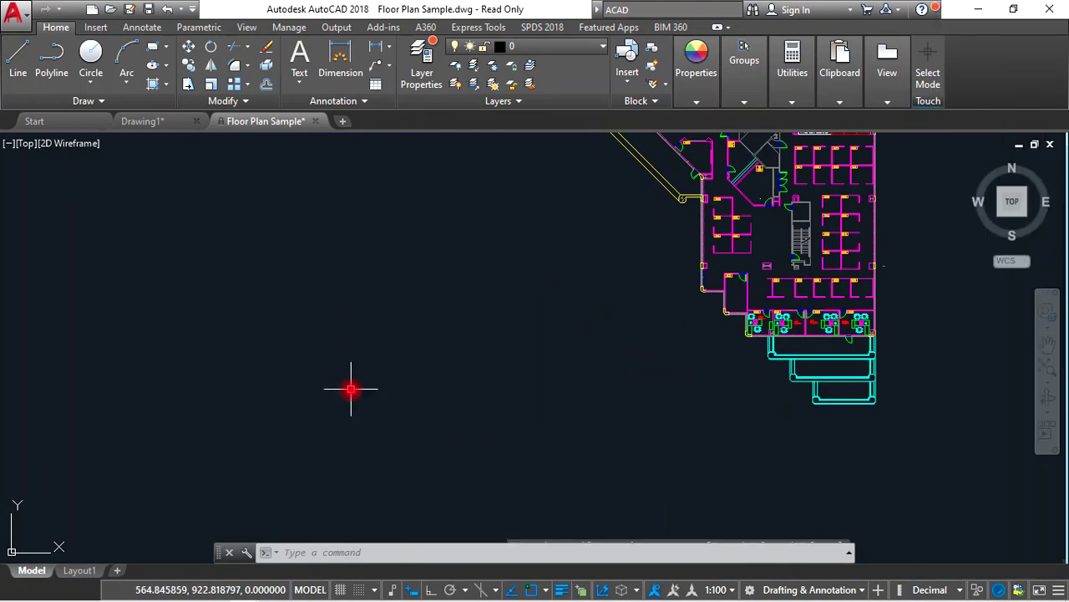